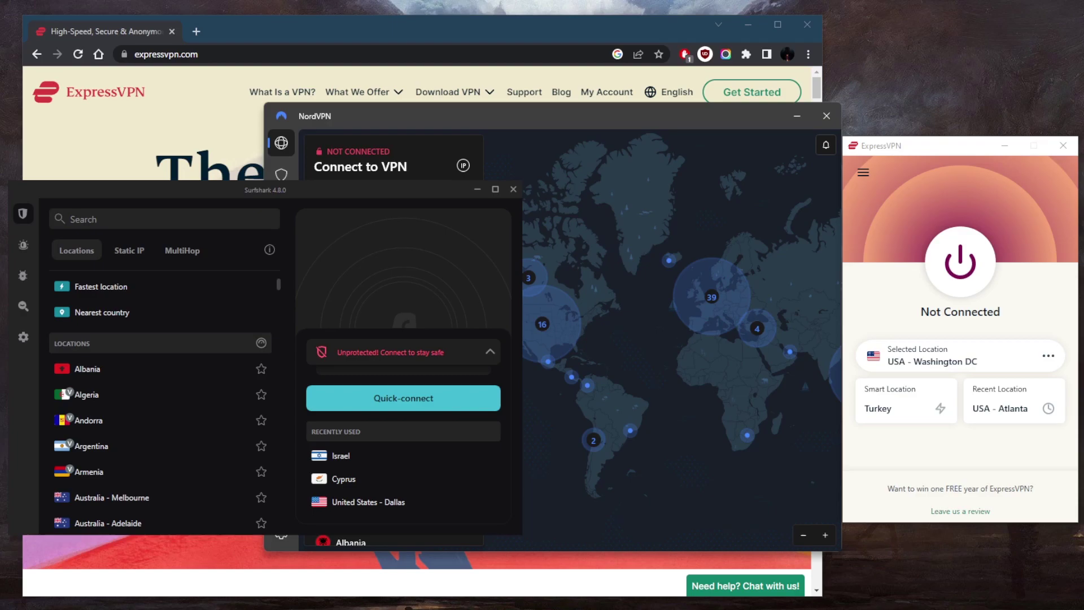
# Step: Briefly connect ExpressVPN to Washington DC, disconnect, then open the Windows PC VPN download page
pyautogui.click(955, 260)
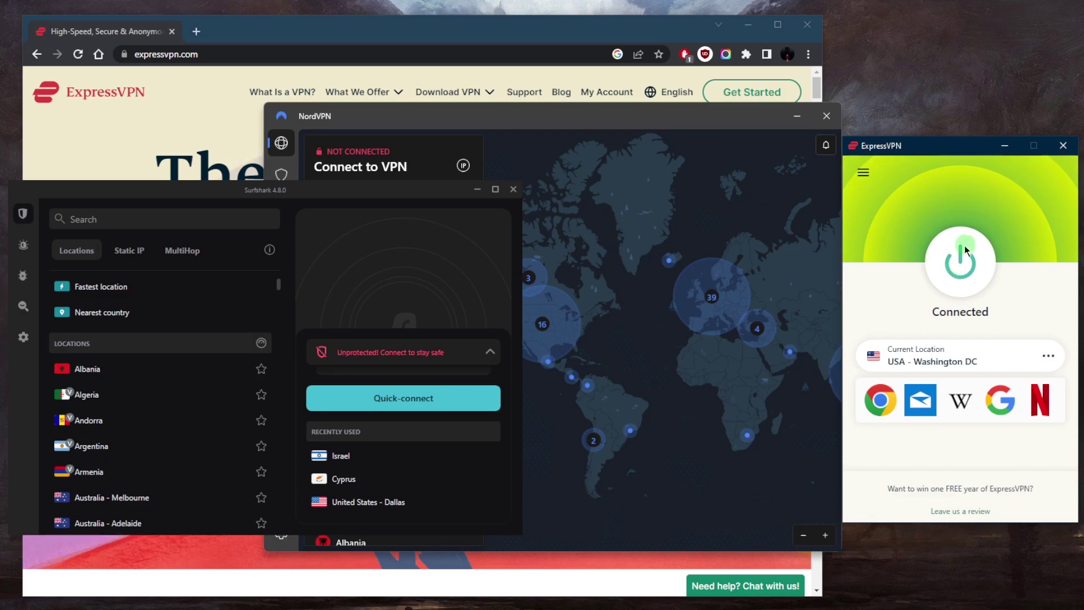
pyautogui.click(961, 262)
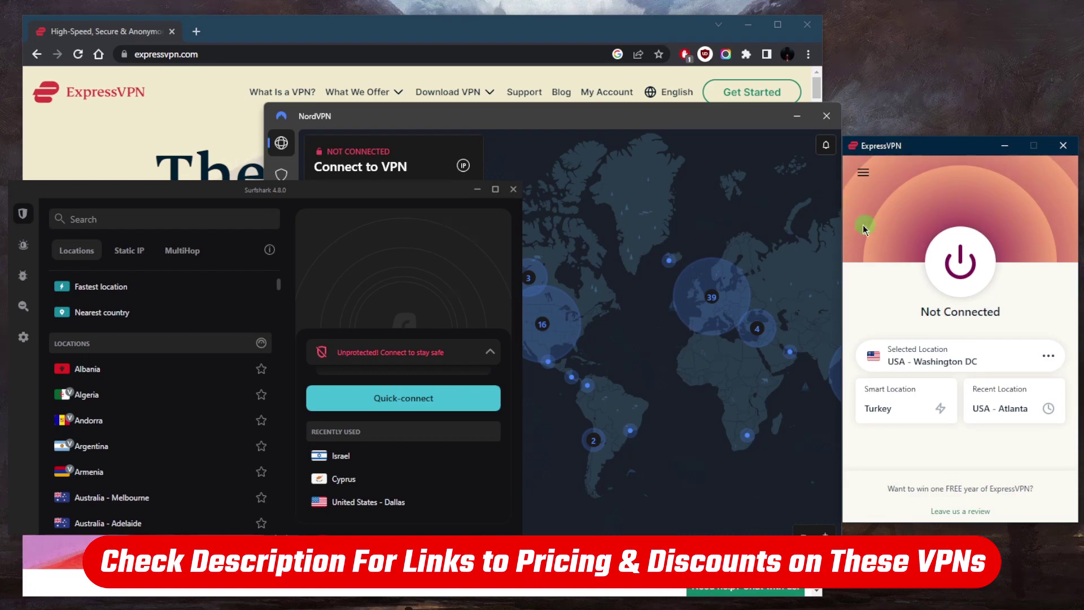
pyautogui.click(475, 92)
pyautogui.moveTo(447, 92)
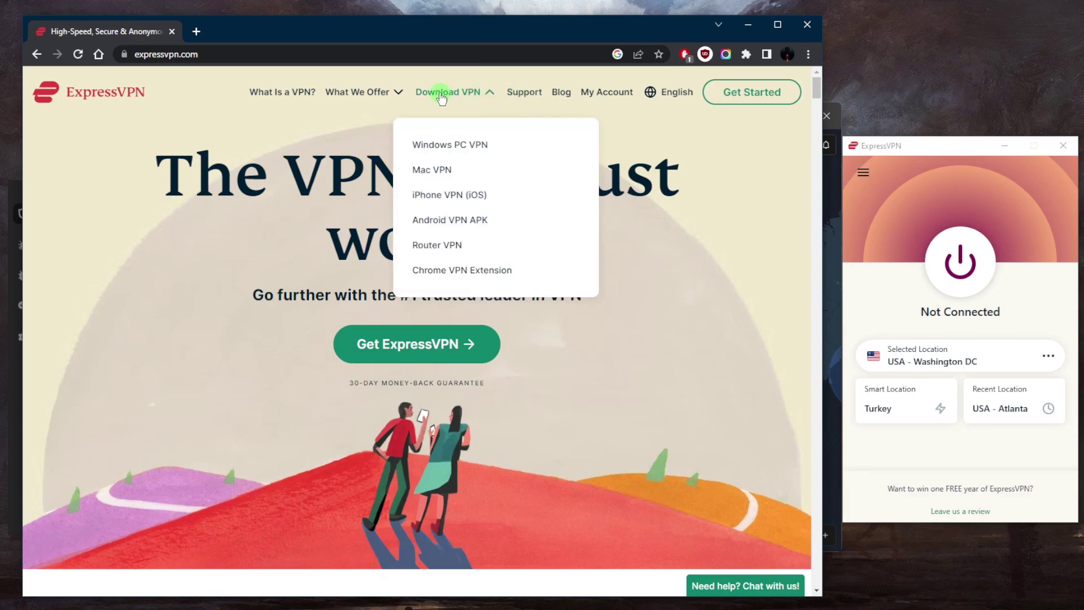
pyautogui.click(451, 144)
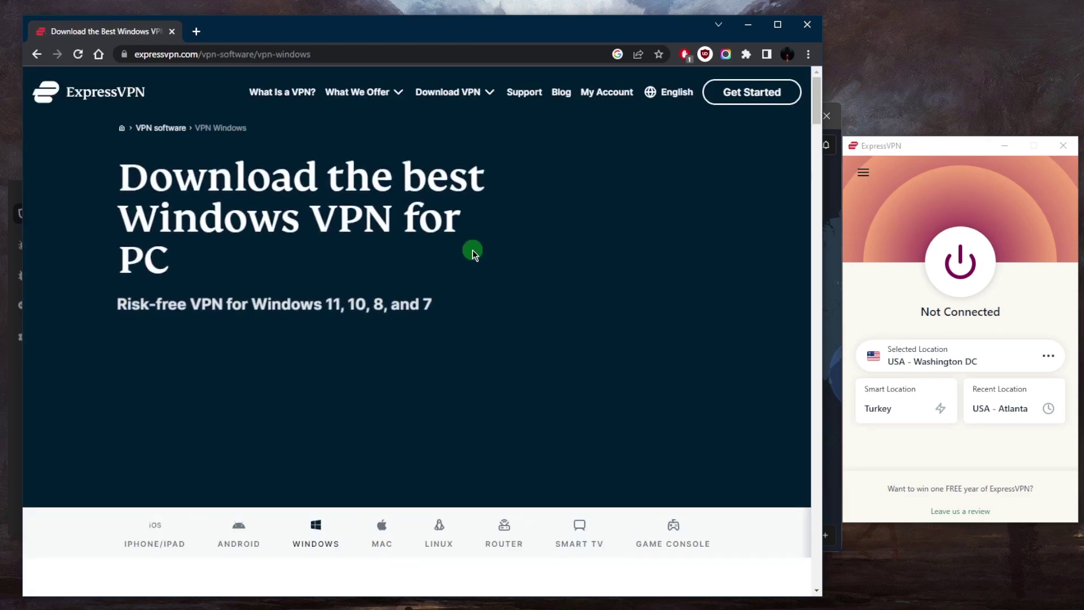
pyautogui.scroll(-3, 416, 288)
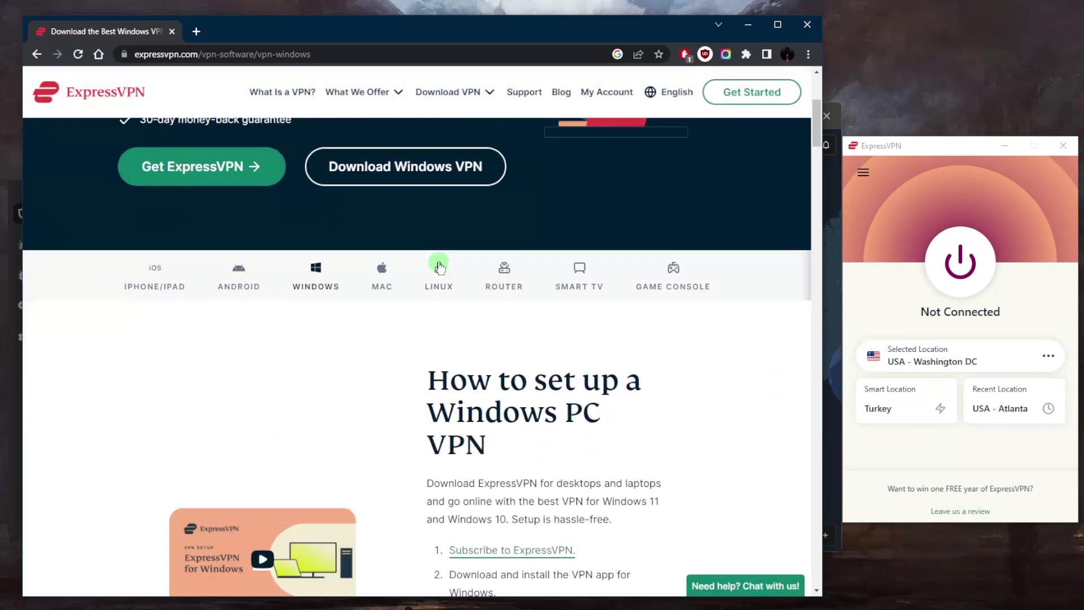
pyautogui.scroll(3, 450, 368)
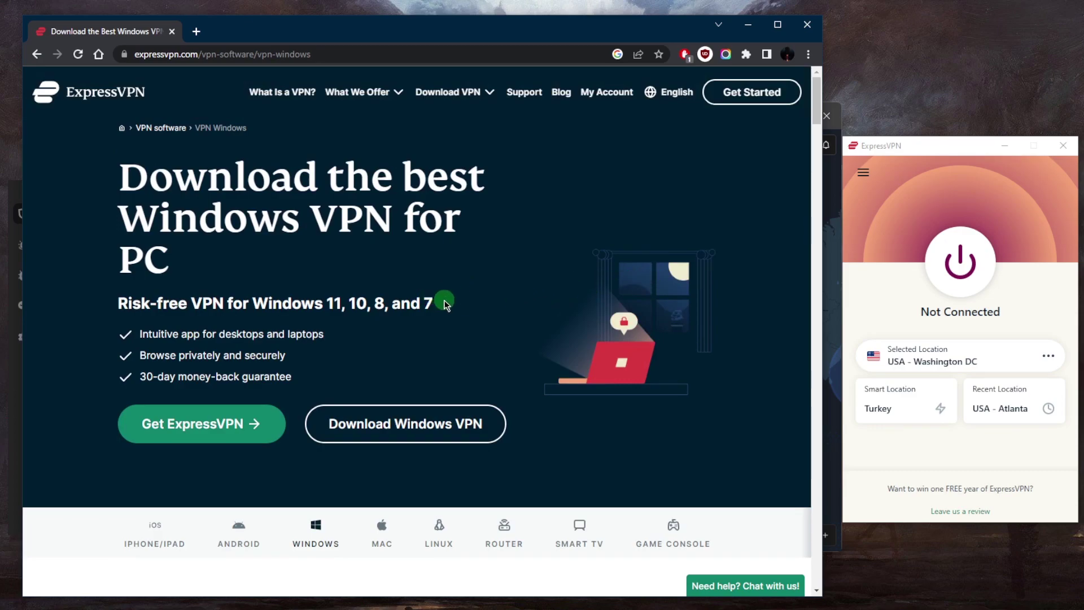
pyautogui.scroll(-5, 458, 322)
pyautogui.scroll(5, 449, 335)
pyautogui.click(947, 235)
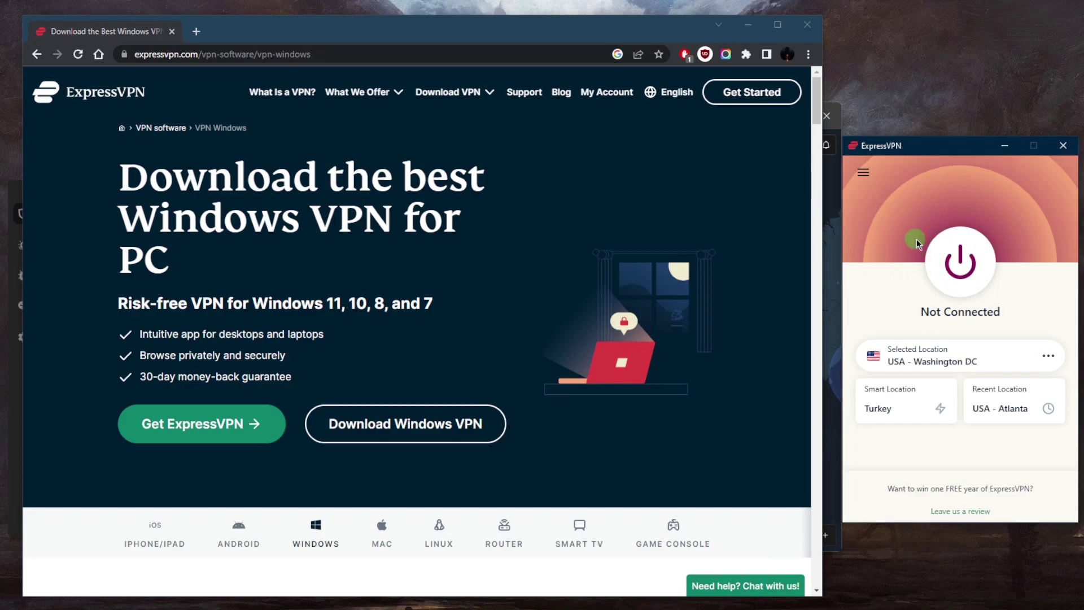
# Step: Connect ExpressVPN to USA - Washington DC from the United States location list
pyautogui.click(862, 169)
pyautogui.click(898, 194)
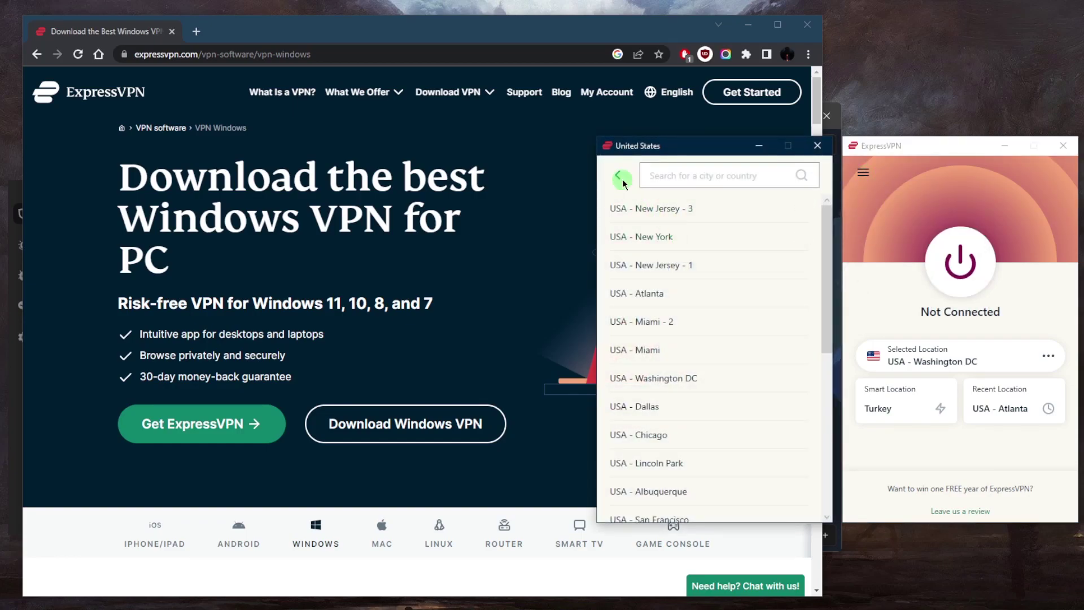
pyautogui.click(622, 178)
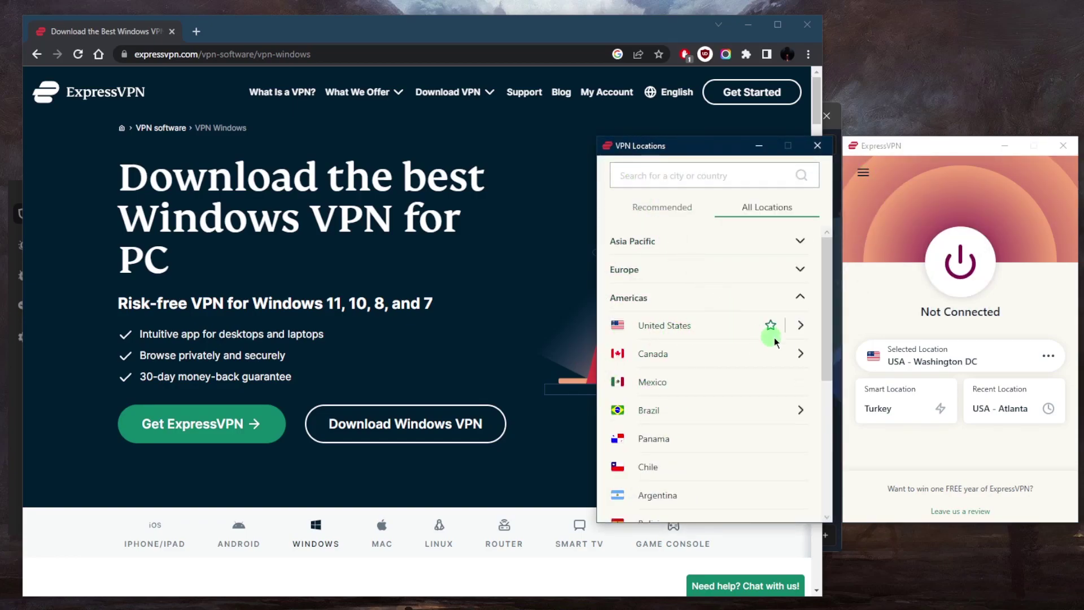
pyautogui.click(799, 325)
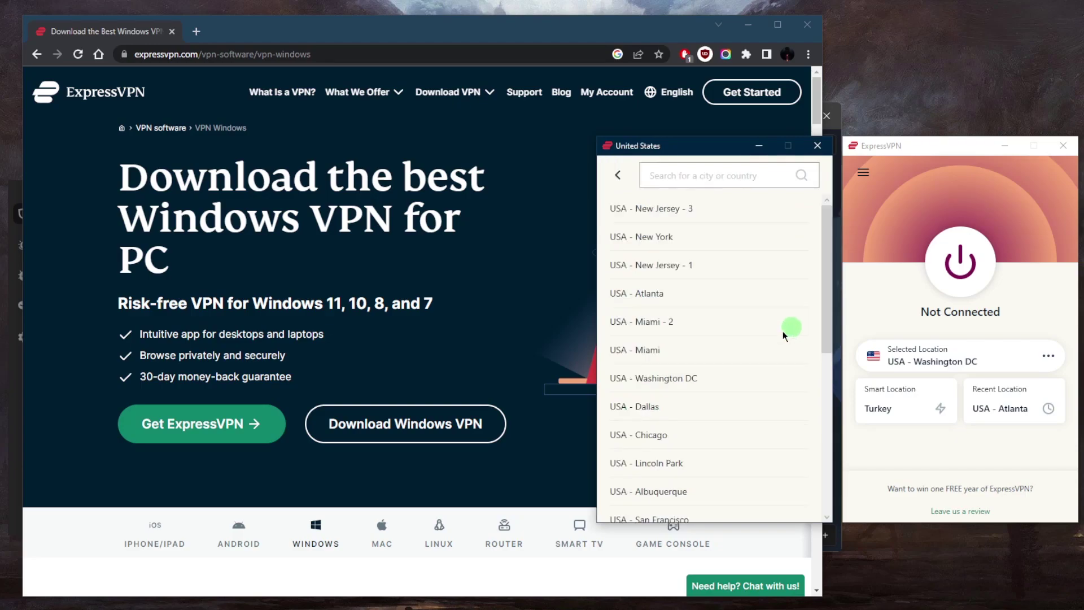
pyautogui.scroll(-2, 690, 385)
pyautogui.scroll(-1, 702, 419)
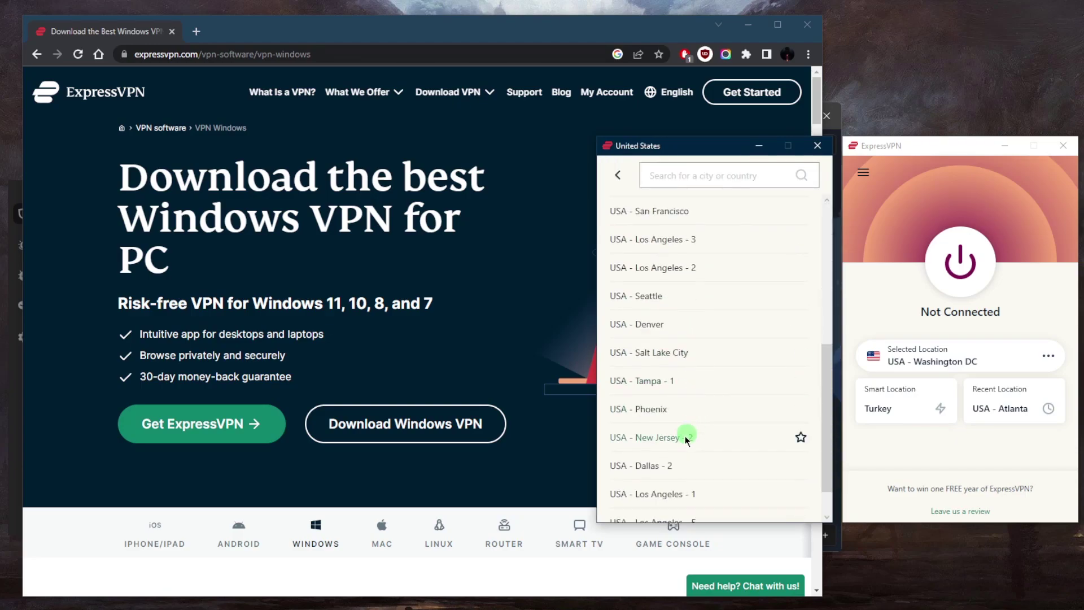
pyautogui.doubleClick(768, 439)
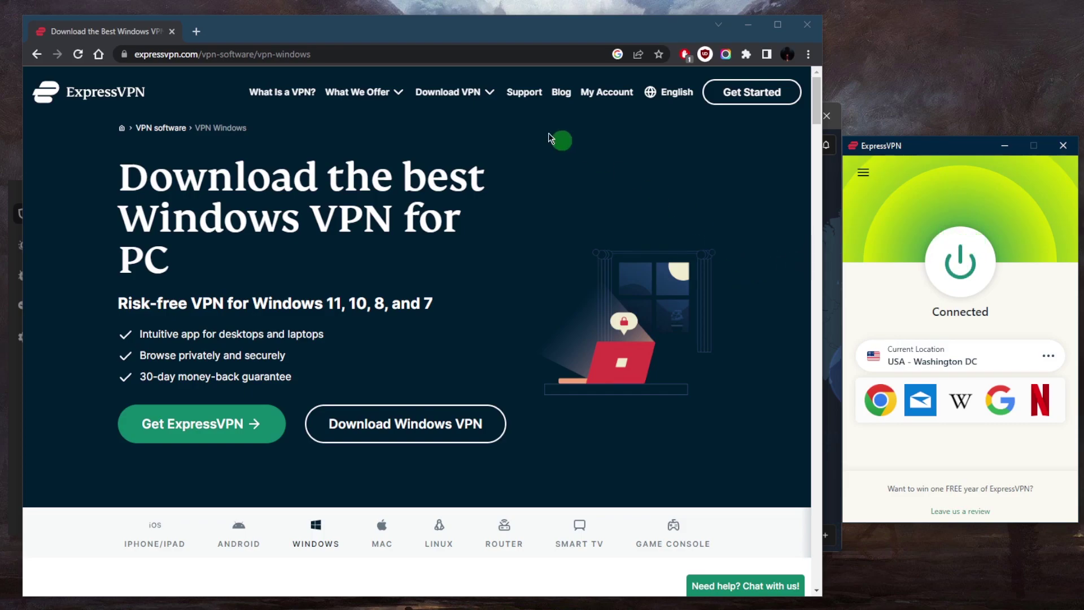
# Step: Load whatismyip-address.com in a new Chrome tab
pyautogui.click(194, 31)
pyautogui.write('w')
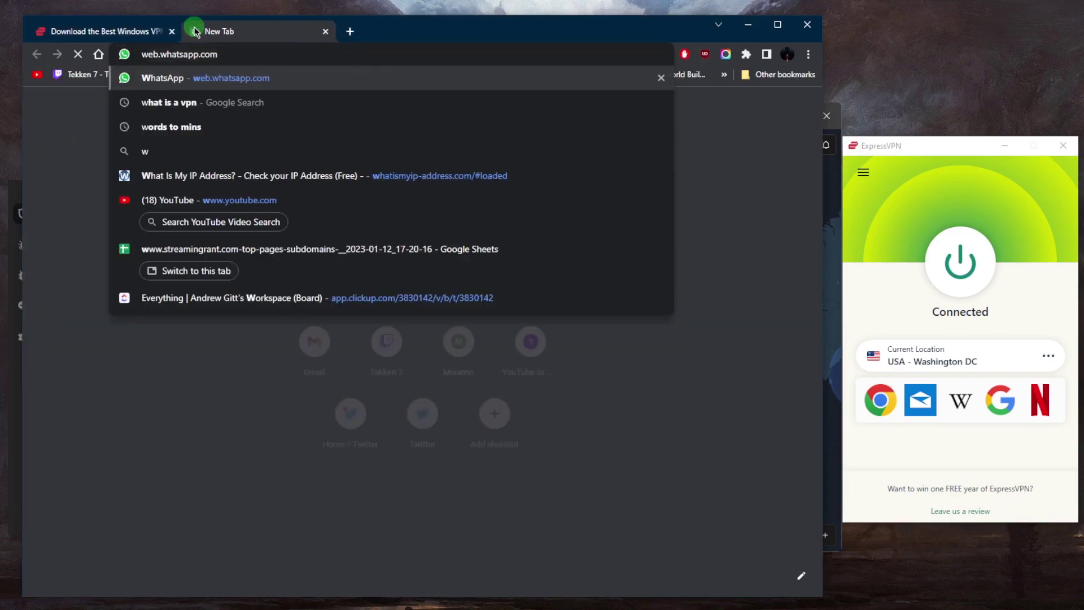
pyautogui.write('ha')
pyautogui.press('Return')
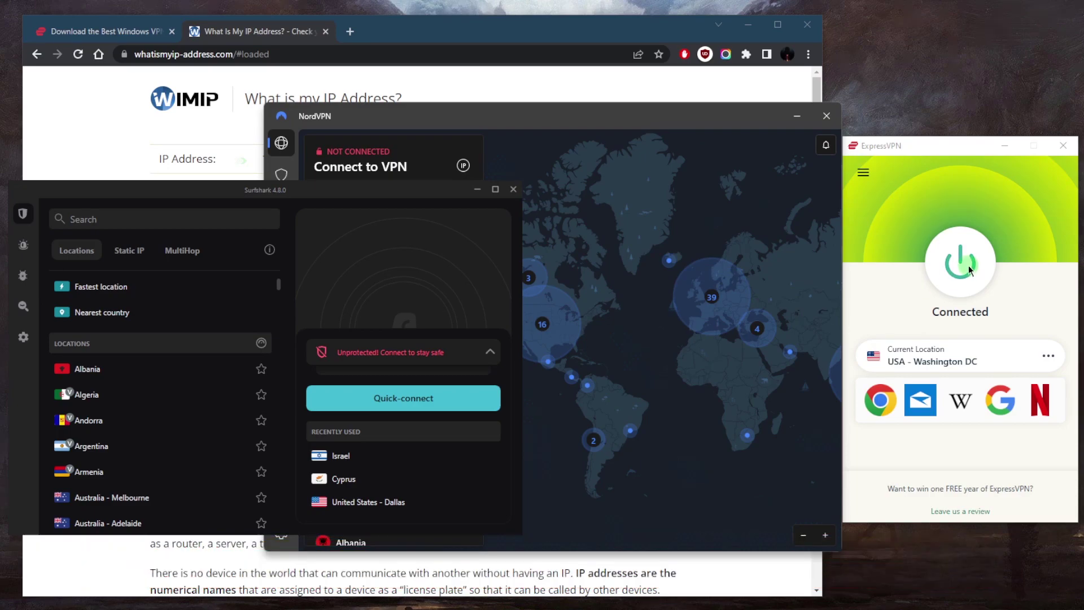
# Step: Disconnect ExpressVPN and briefly look over the VPN Locations list
pyautogui.click(928, 195)
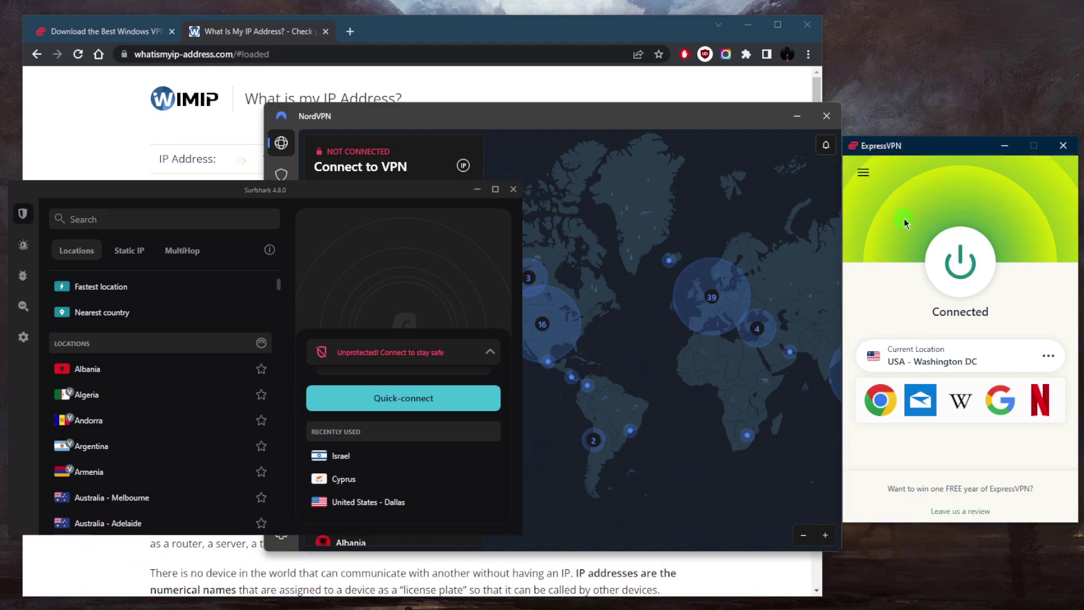
pyautogui.click(966, 263)
pyautogui.click(873, 176)
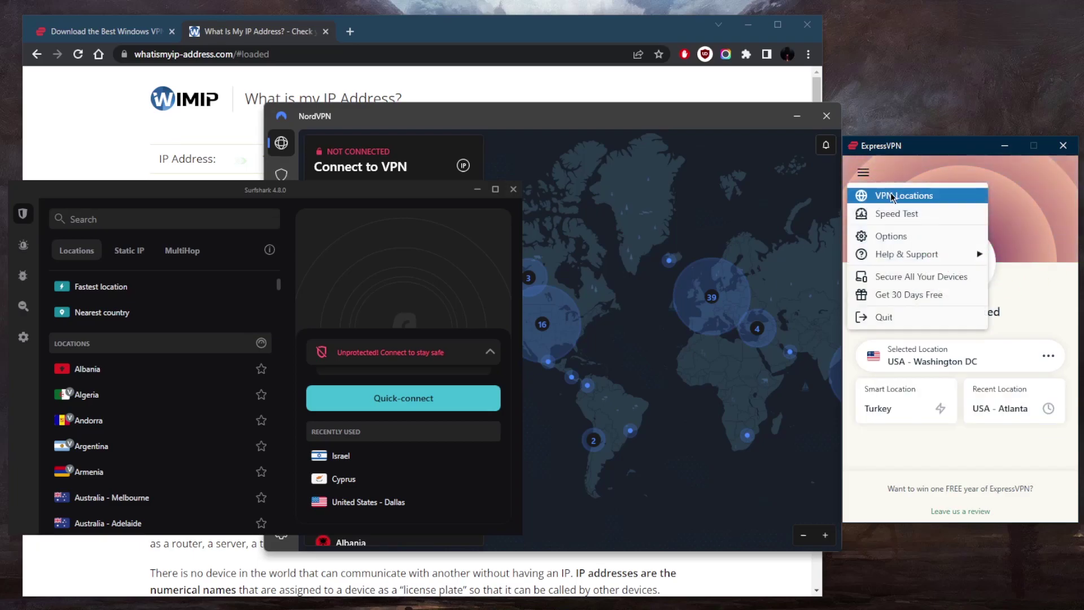
pyautogui.click(894, 195)
pyautogui.click(617, 174)
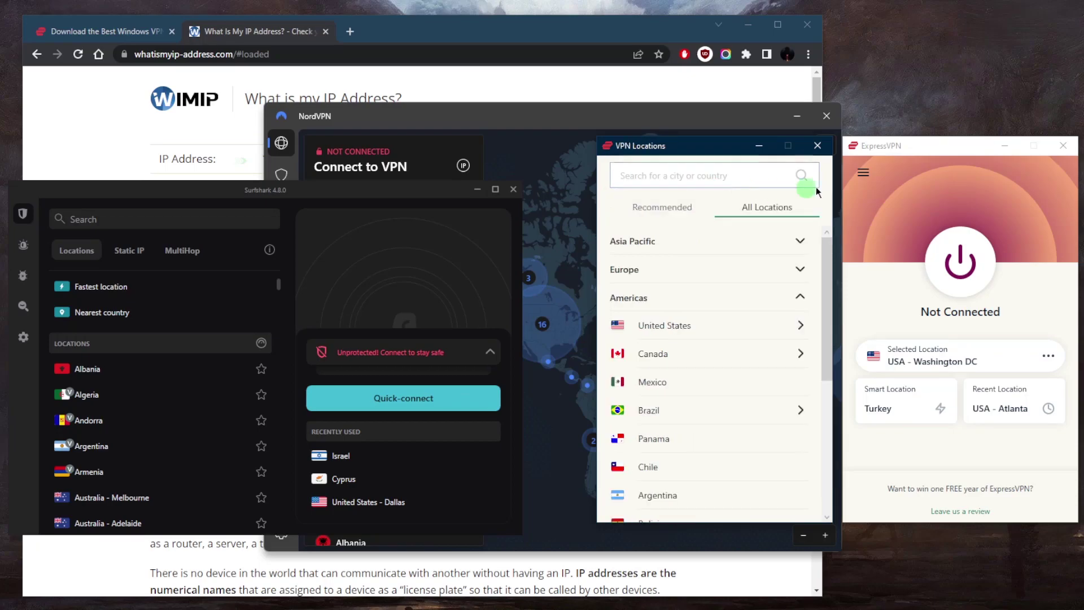
pyautogui.click(818, 146)
# Step: Look over the Options window's Protocol and General settings, then close it with OK
pyautogui.click(864, 174)
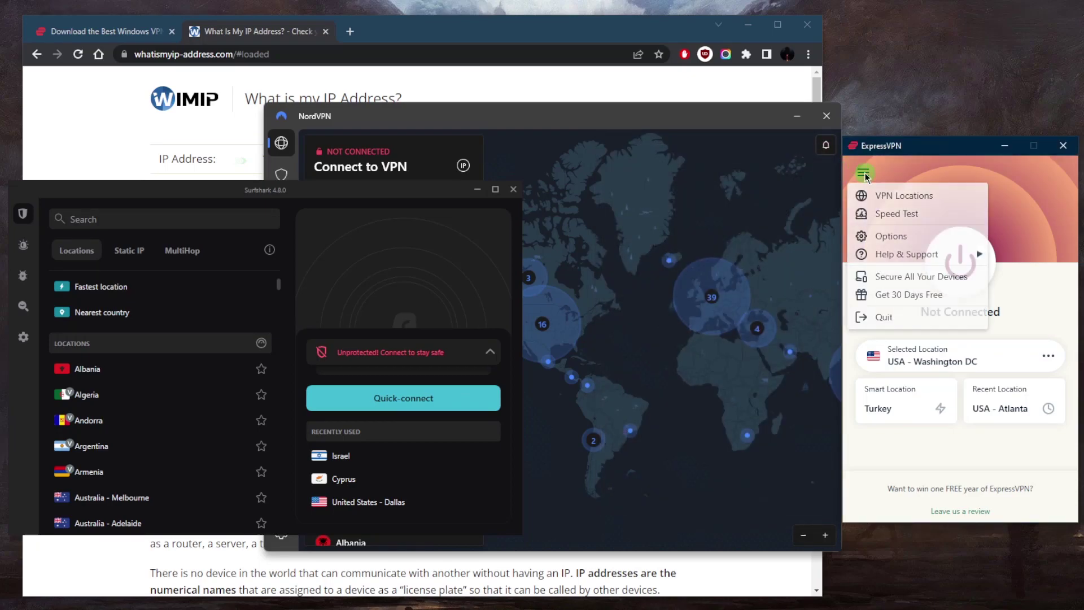
pyautogui.click(895, 236)
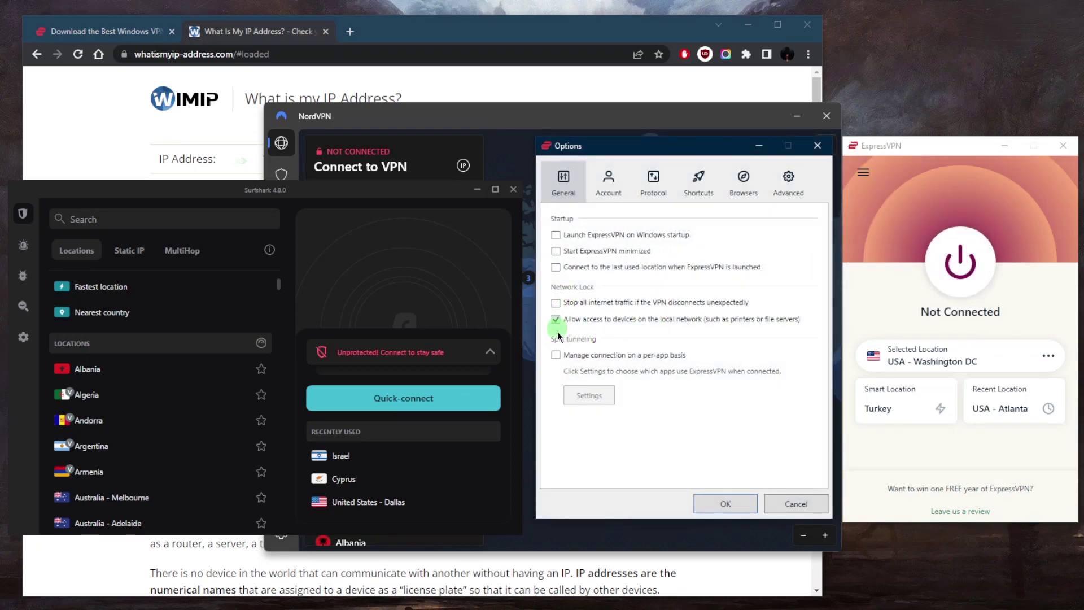
pyautogui.click(652, 182)
pyautogui.click(563, 181)
pyautogui.click(725, 503)
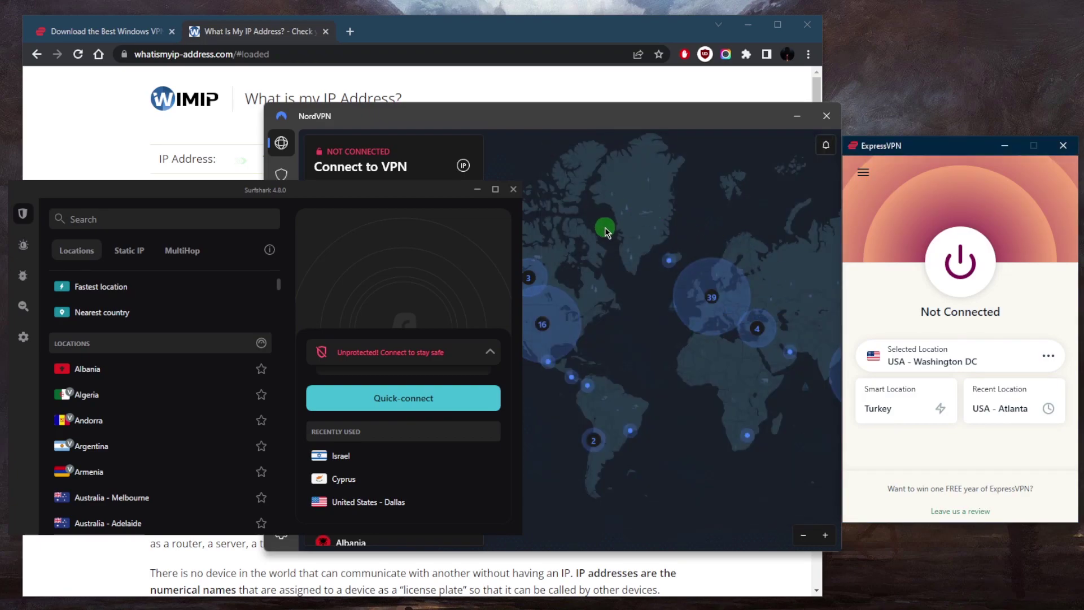
pyautogui.click(607, 226)
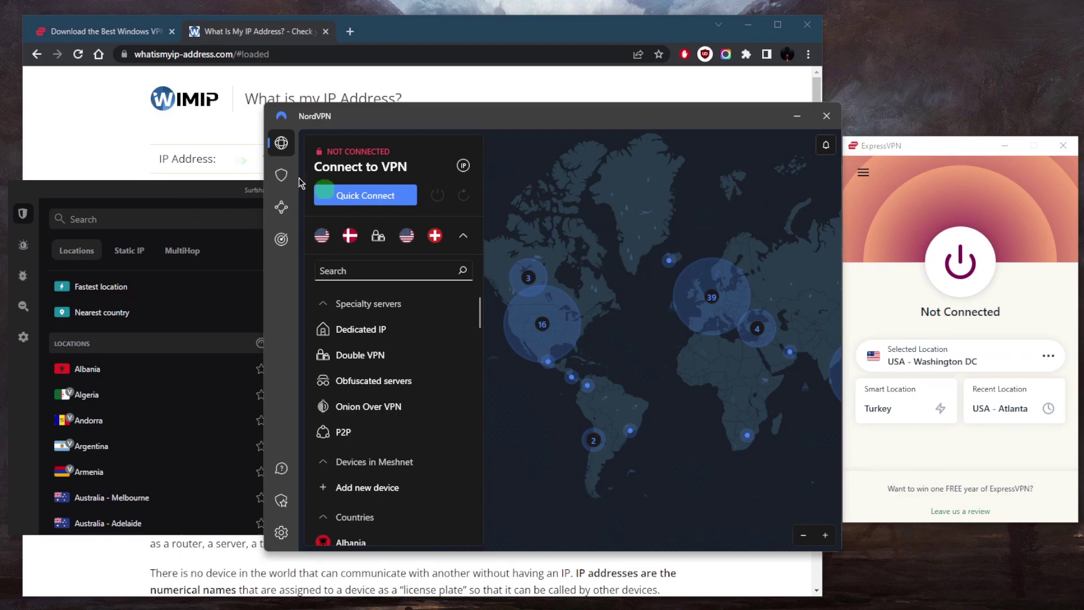
pyautogui.click(282, 174)
pyautogui.click(284, 216)
pyautogui.click(280, 243)
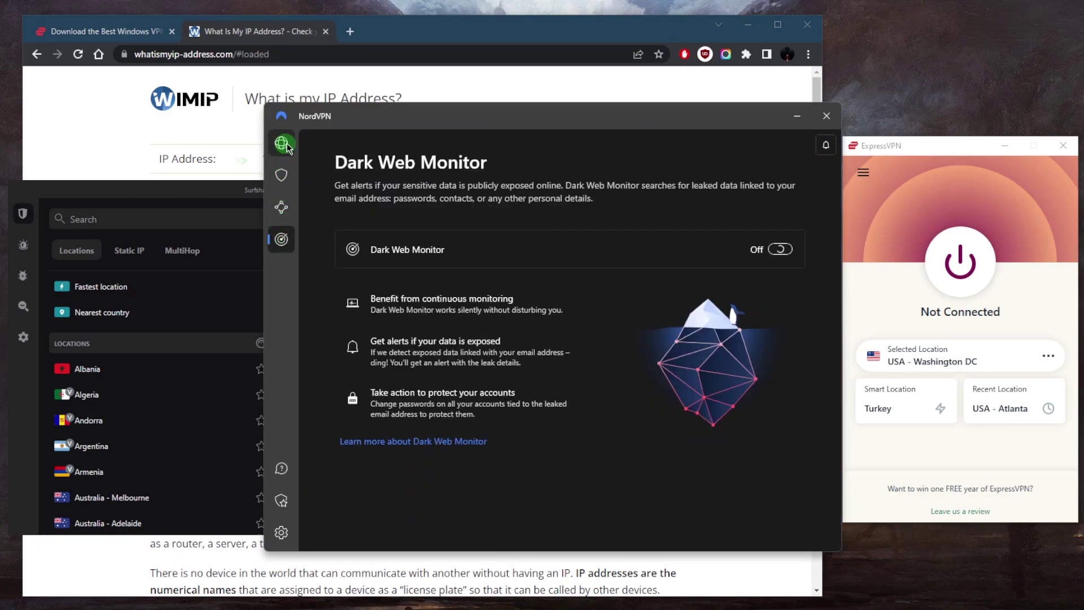
pyautogui.click(282, 142)
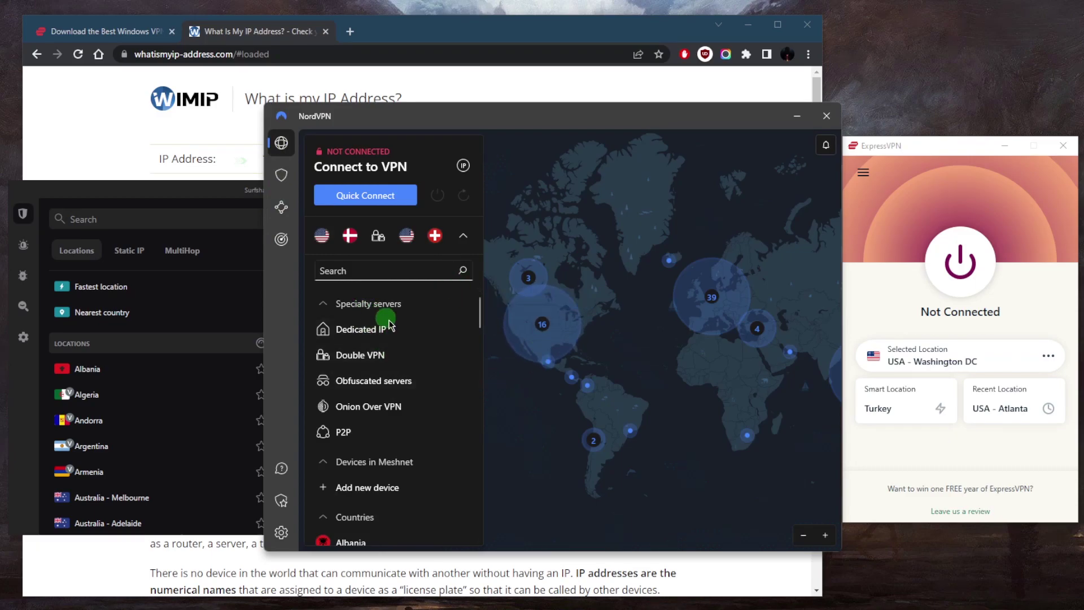
pyautogui.click(258, 196)
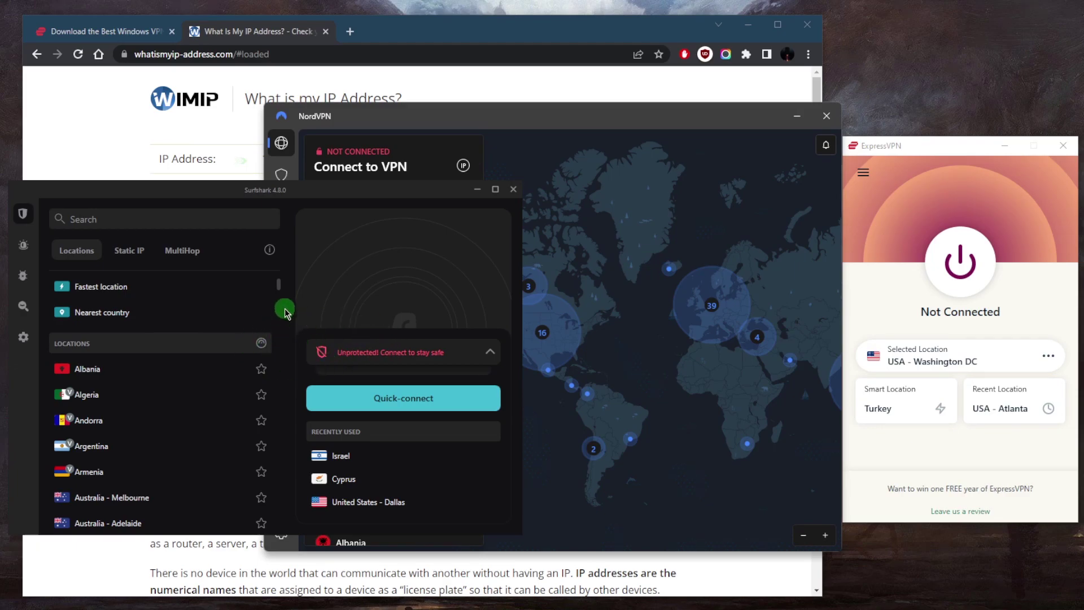
# Step: Switch between NordVPN, ExpressVPN and Surfshark, ending with NordVPN's server list in front
pyautogui.click(632, 227)
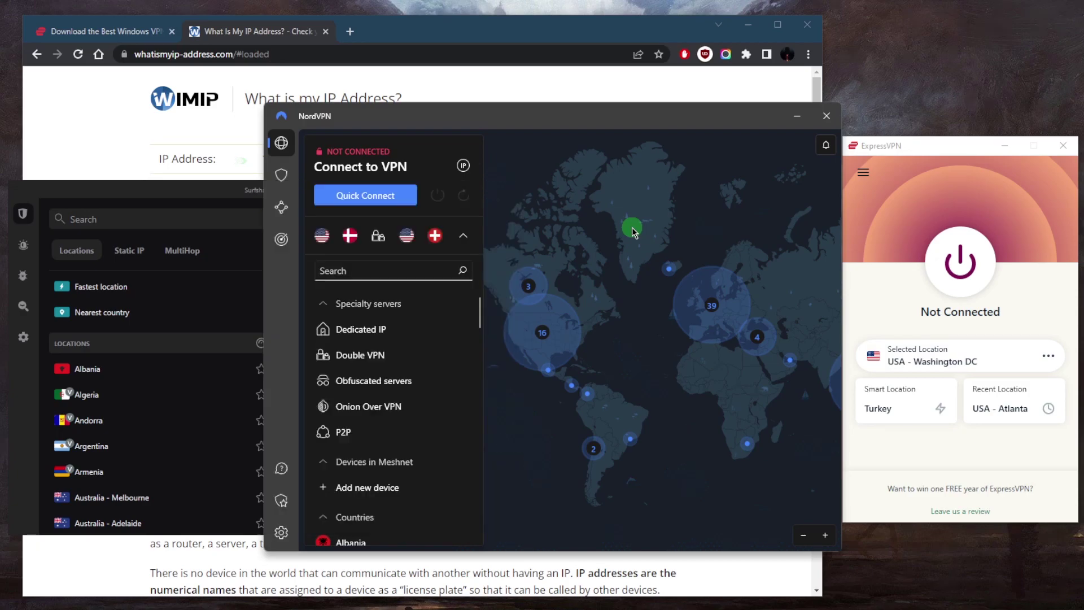
pyautogui.click(905, 207)
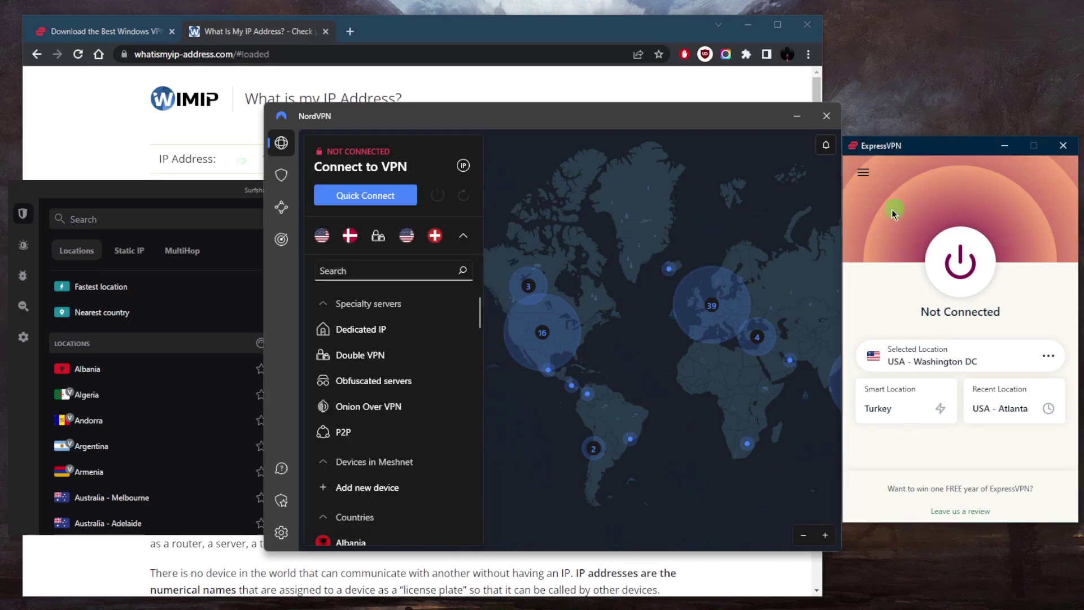
pyautogui.click(220, 200)
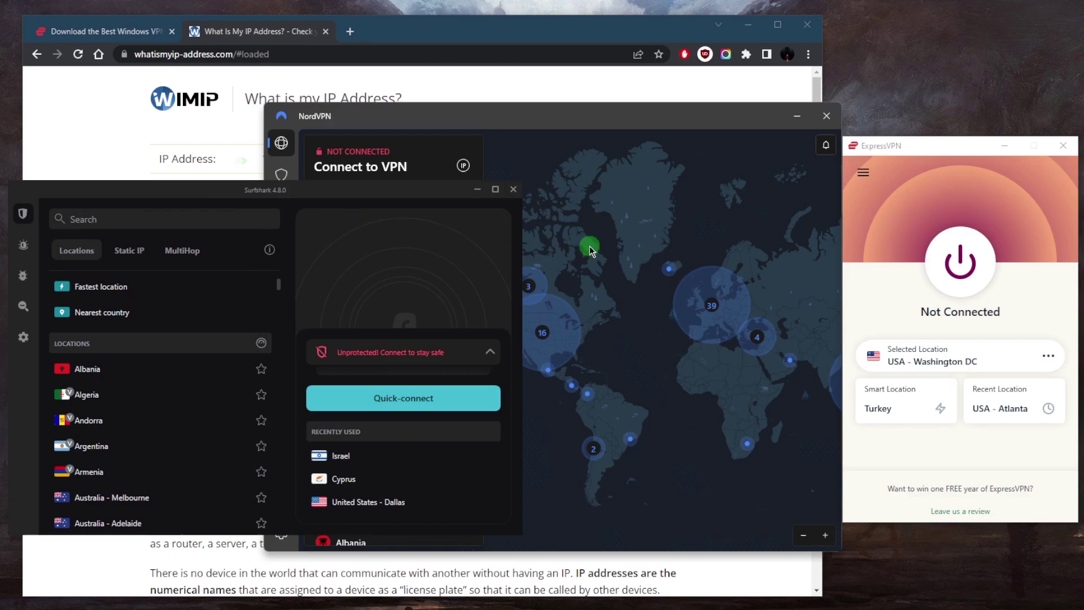
pyautogui.click(618, 255)
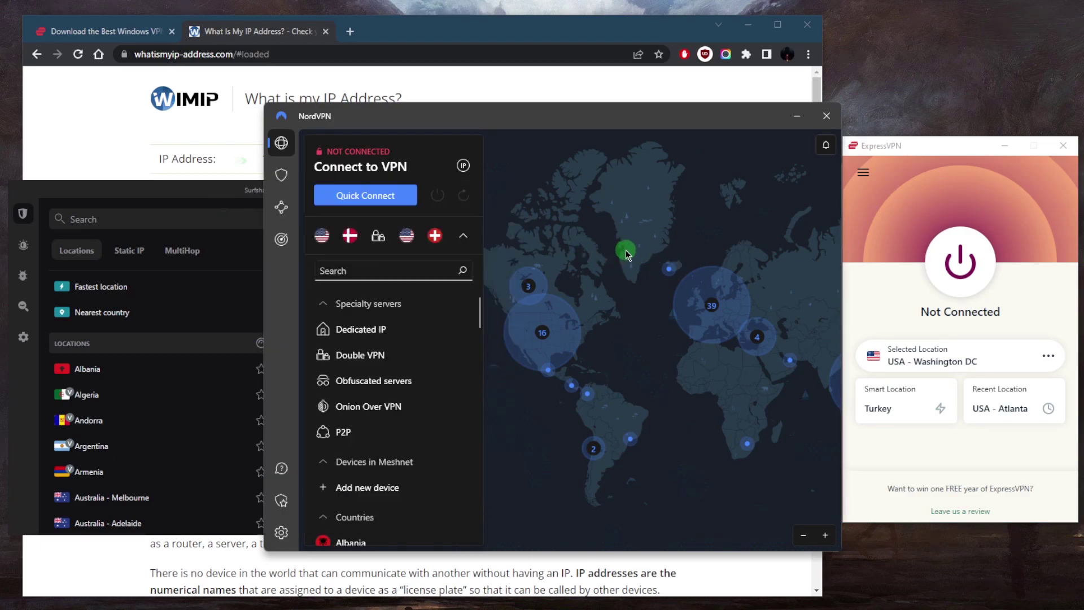